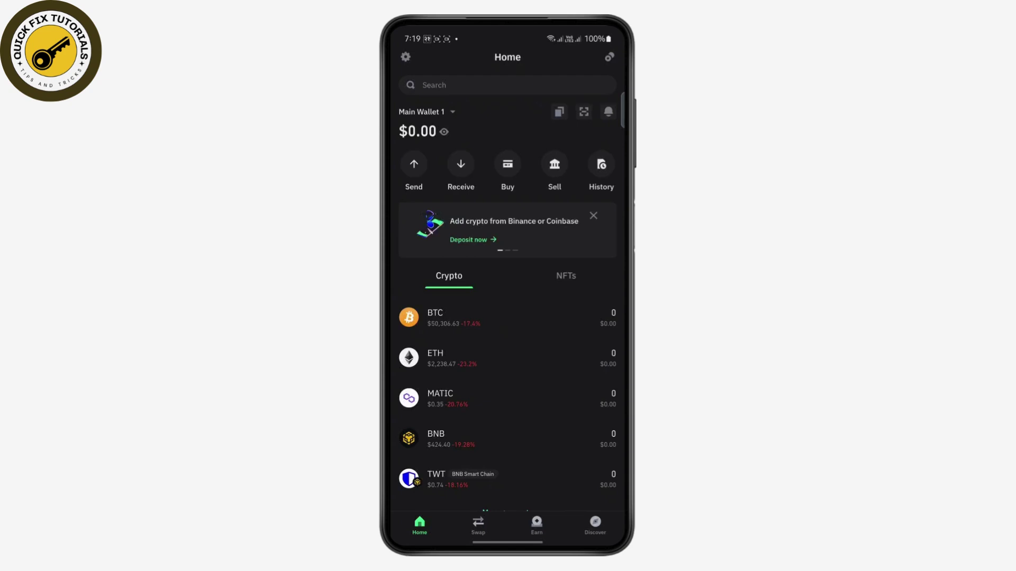
# Dismiss the 'Add crypto from Binance or Coinbase' banner on the Main Wallet 1 home screen
pyautogui.click(593, 216)
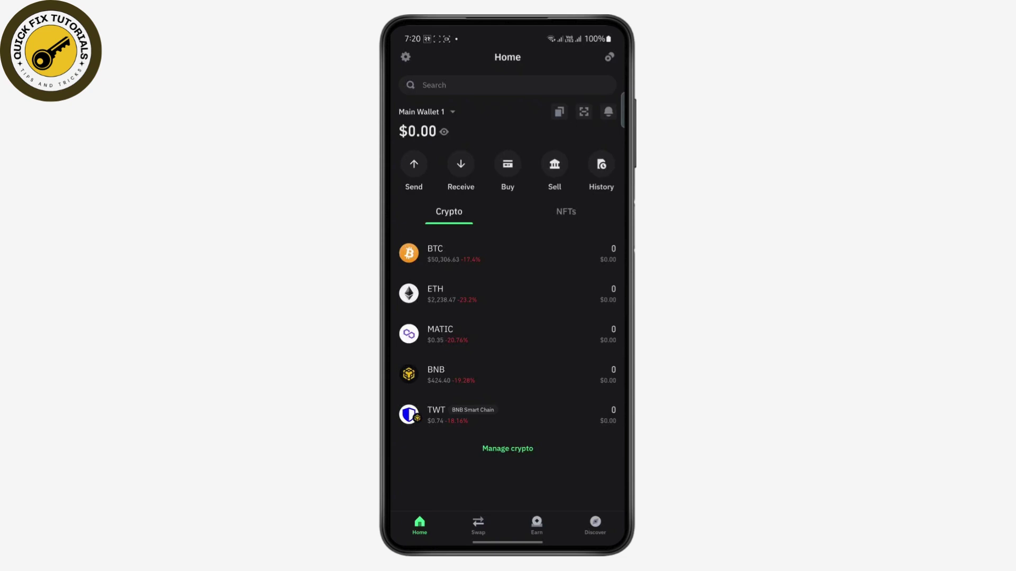
# Close Trust Wallet with an upward swipe to reach the Android home screen
pyautogui.moveTo(492, 261); pyautogui.dragTo(598, 261)
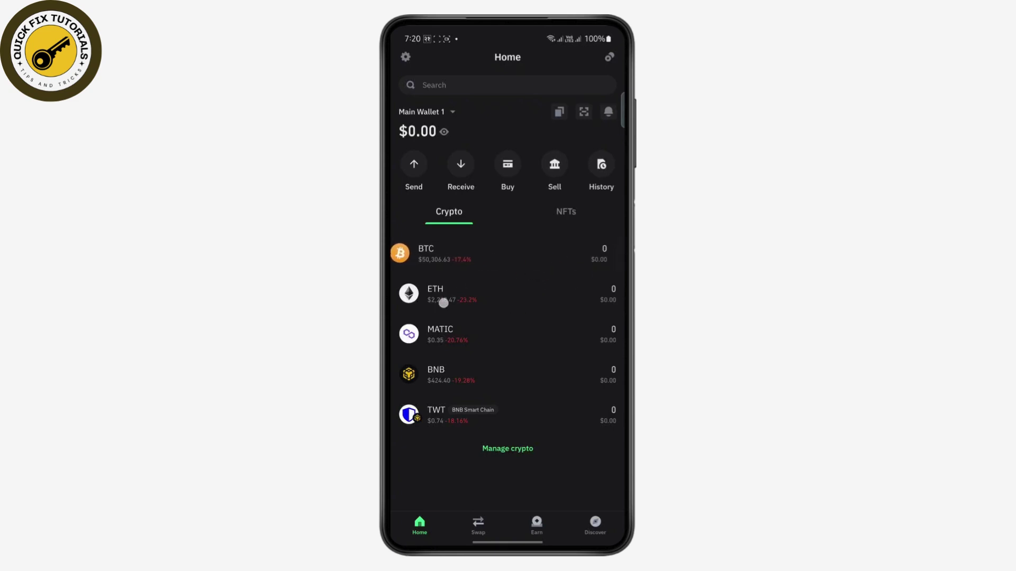
pyautogui.moveTo(598, 260); pyautogui.dragTo(478, 272)
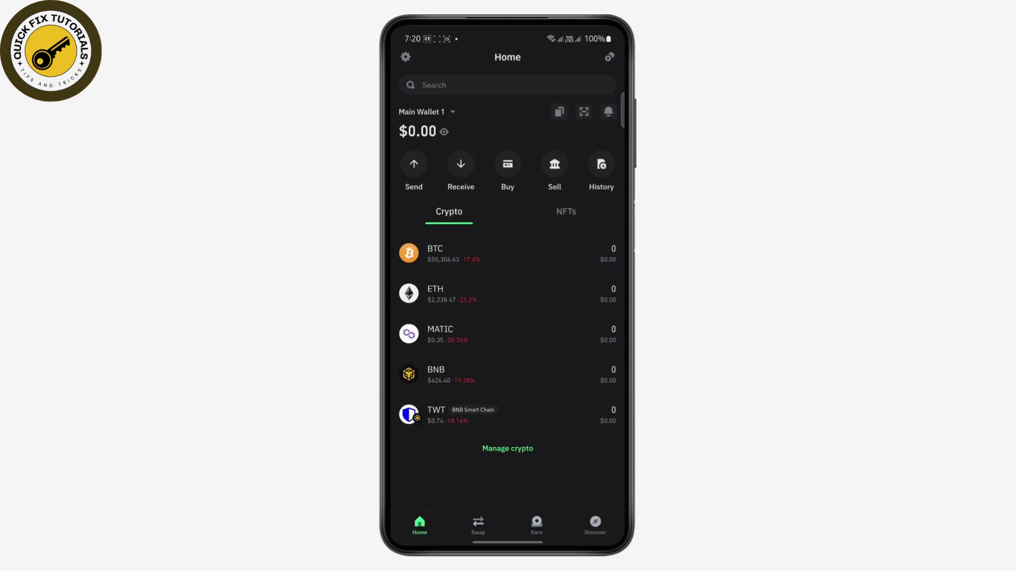
pyautogui.moveTo(625, 209)
pyautogui.mouseDown()
pyautogui.moveTo(590, 268)
pyautogui.moveTo(613, 262)
pyautogui.mouseUp()
pyautogui.moveTo(613, 262)
pyautogui.mouseDown()
pyautogui.moveTo(603, 281)
pyautogui.moveTo(616, 279)
pyautogui.mouseUp()
pyautogui.moveTo(509, 543); pyautogui.dragTo(531, 471)
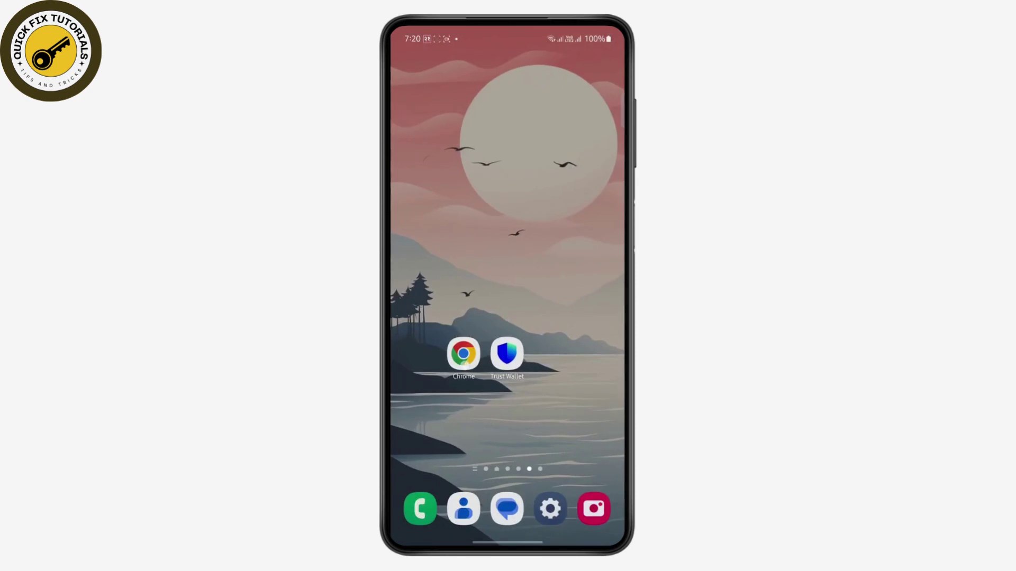
# In Chrome, search Google for 'coinmarketcap' and open the CoinMarketCap result
pyautogui.click(463, 356)
pyautogui.click(528, 120)
pyautogui.write('coinmarketcap')
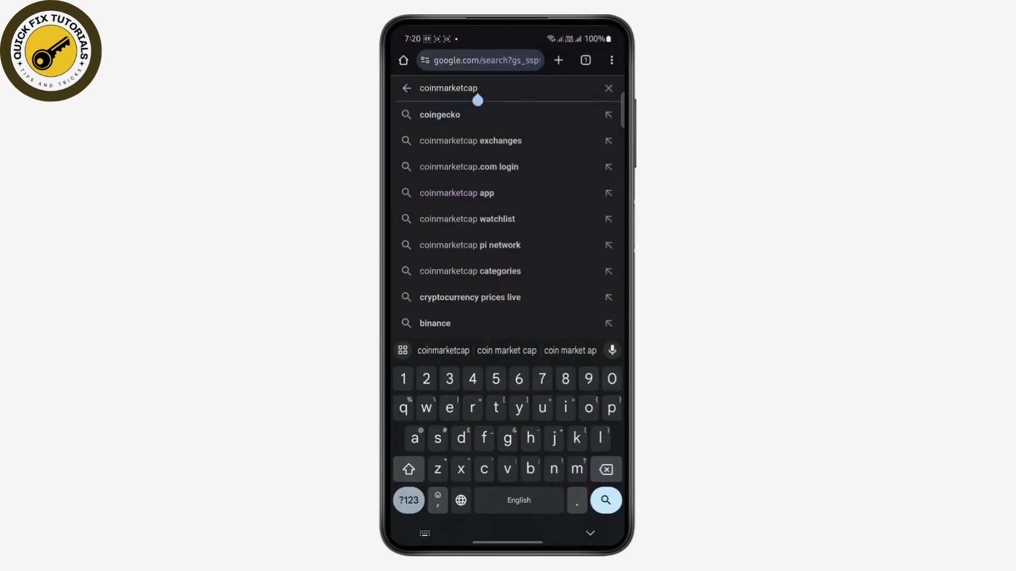
pyautogui.click(606, 500)
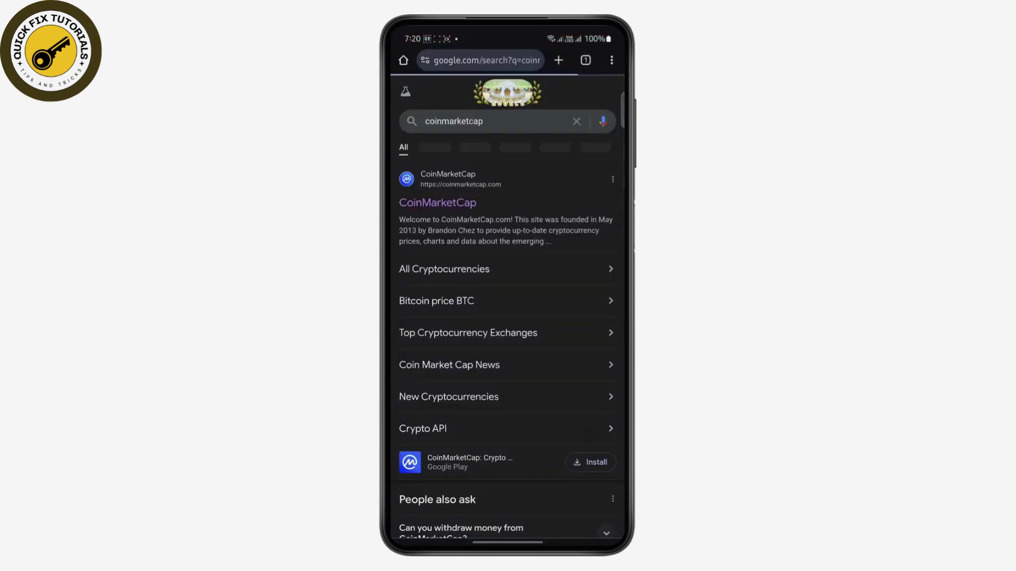
pyautogui.click(455, 205)
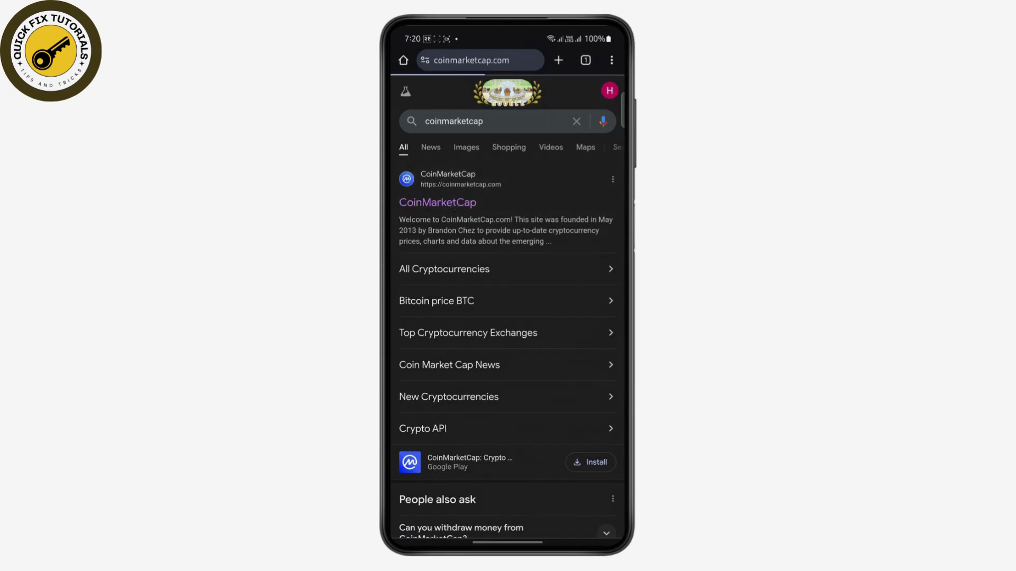
pyautogui.scroll(-3, 581, 186)
pyautogui.scroll(-3, 581, 185)
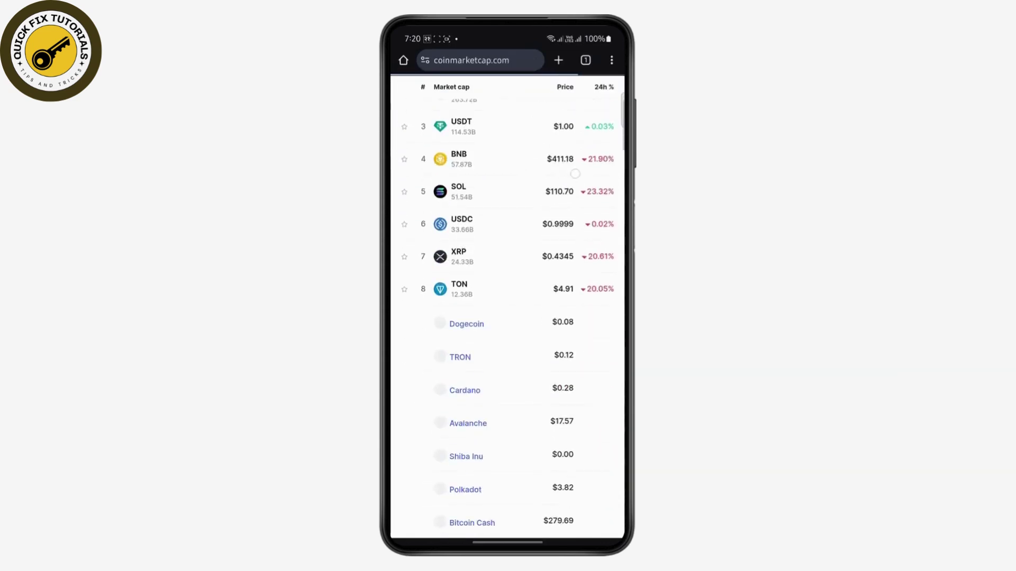
pyautogui.scroll(5, 533, 397)
pyautogui.scroll(-5, 562, 252)
pyautogui.scroll(-2, 562, 253)
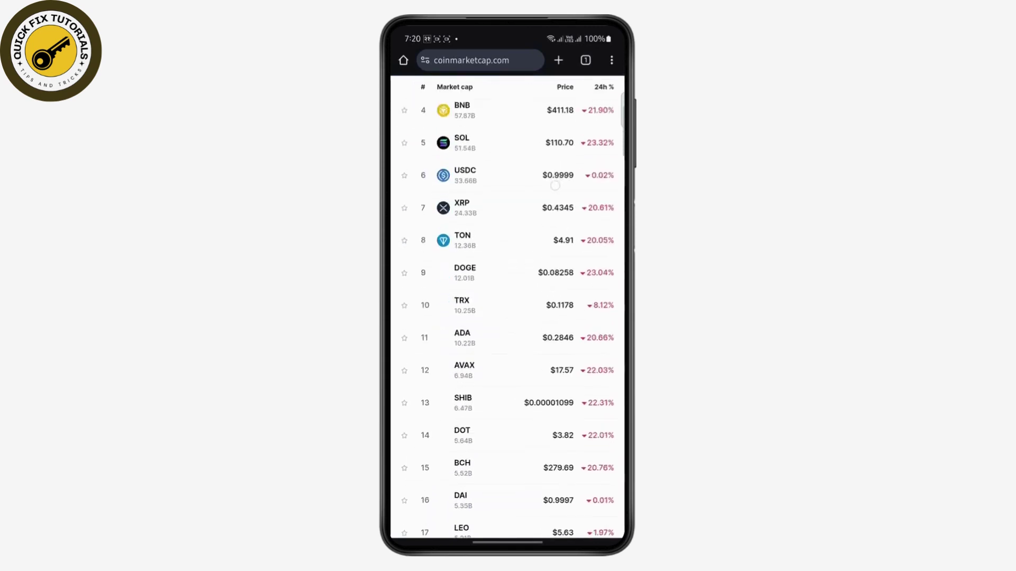
pyautogui.scroll(4, 508, 318)
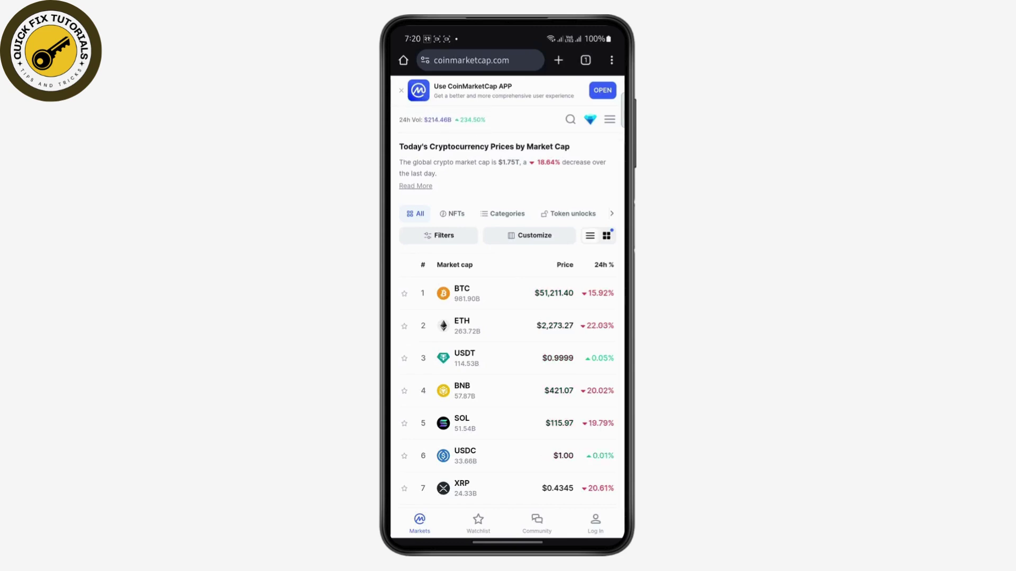
# Open the BTC row to show Bitcoin's $51,126.40 price page
pyautogui.click(477, 293)
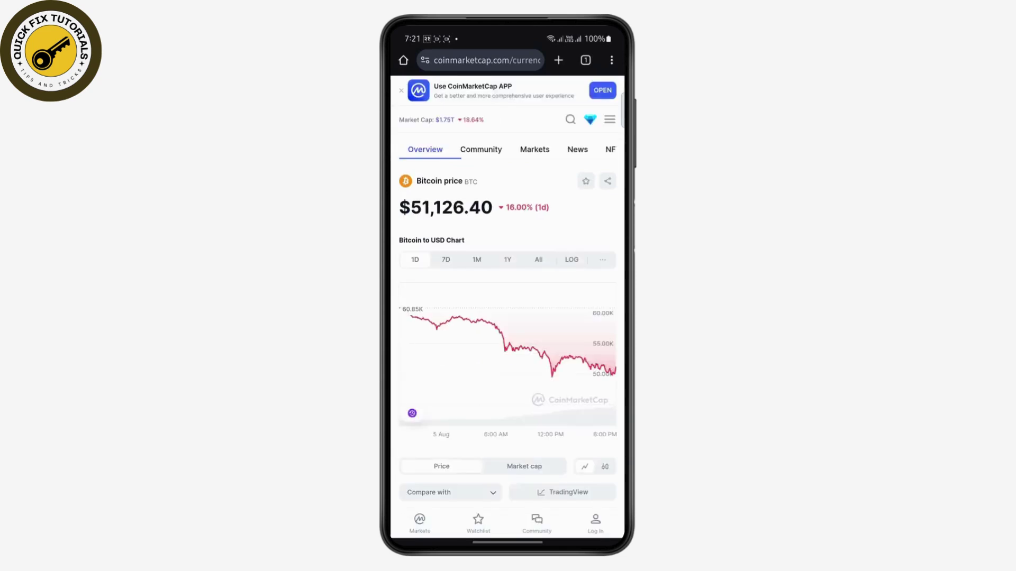
pyautogui.scroll(-5, 568, 360)
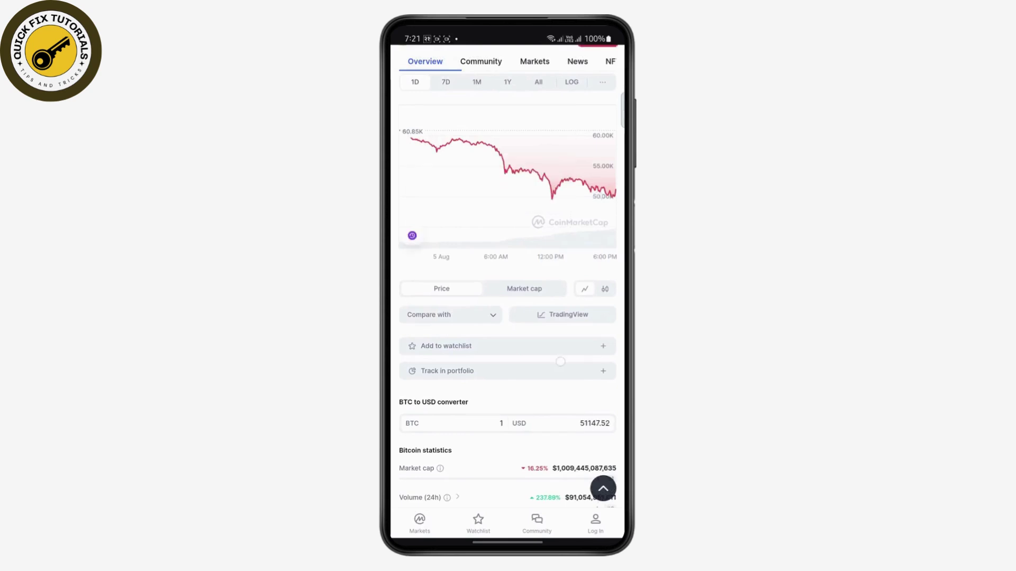
pyautogui.scroll(-3, 560, 362)
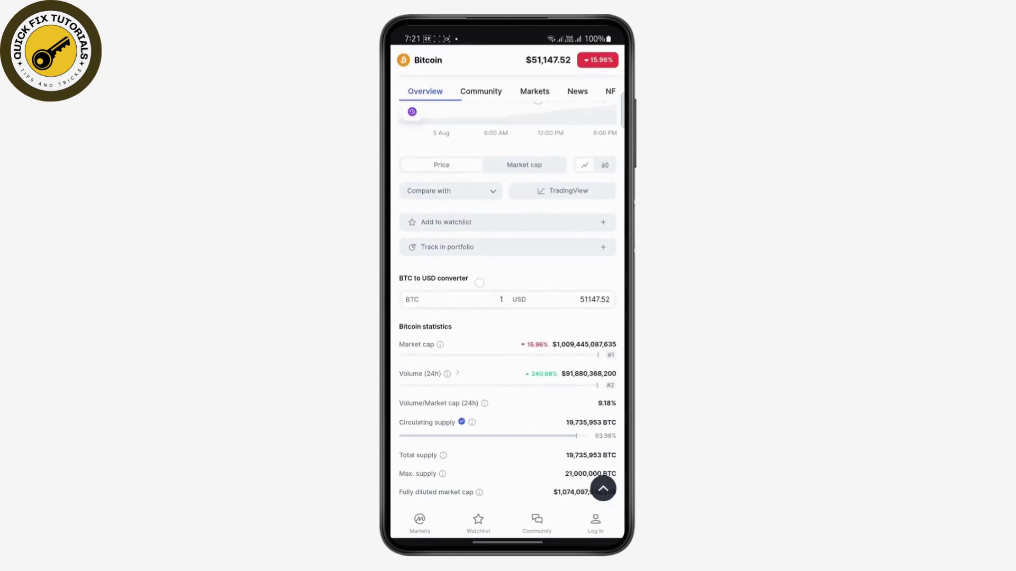
# Focus the BTC amount field of the BTC to USD converter, currently 1 BTC = 51,147.52 USD
pyautogui.click(500, 306)
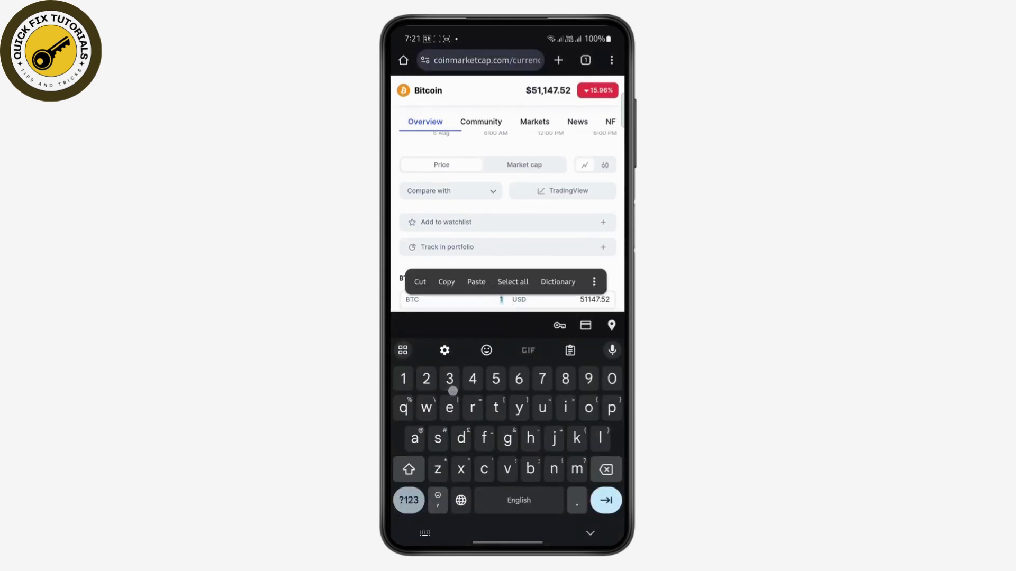
pyautogui.write('3')
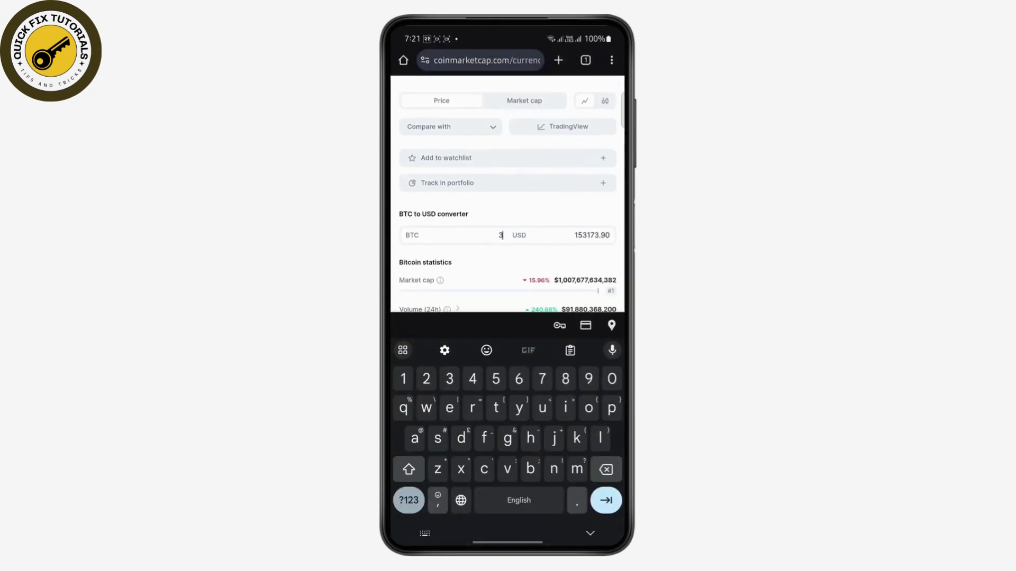
# Convert 3 BTC, check the 153,541.75 USD result, and refocus the BTC field
pyautogui.click(580, 254)
pyautogui.moveTo(574, 257); pyautogui.dragTo(586, 261)
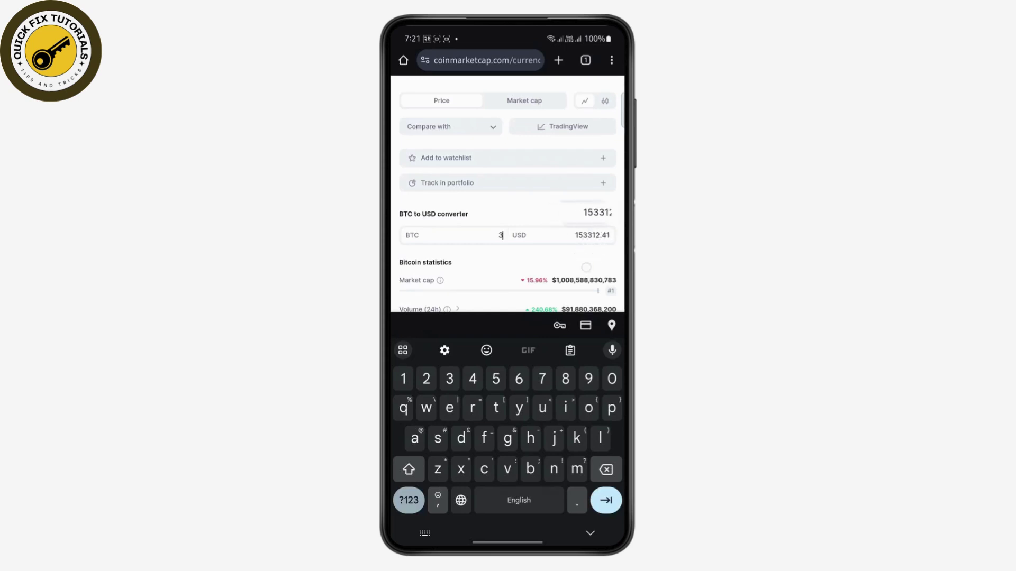
pyautogui.moveTo(586, 261)
pyautogui.mouseDown()
pyautogui.moveTo(566, 267)
pyautogui.moveTo(606, 250)
pyautogui.moveTo(581, 261)
pyautogui.mouseUp()
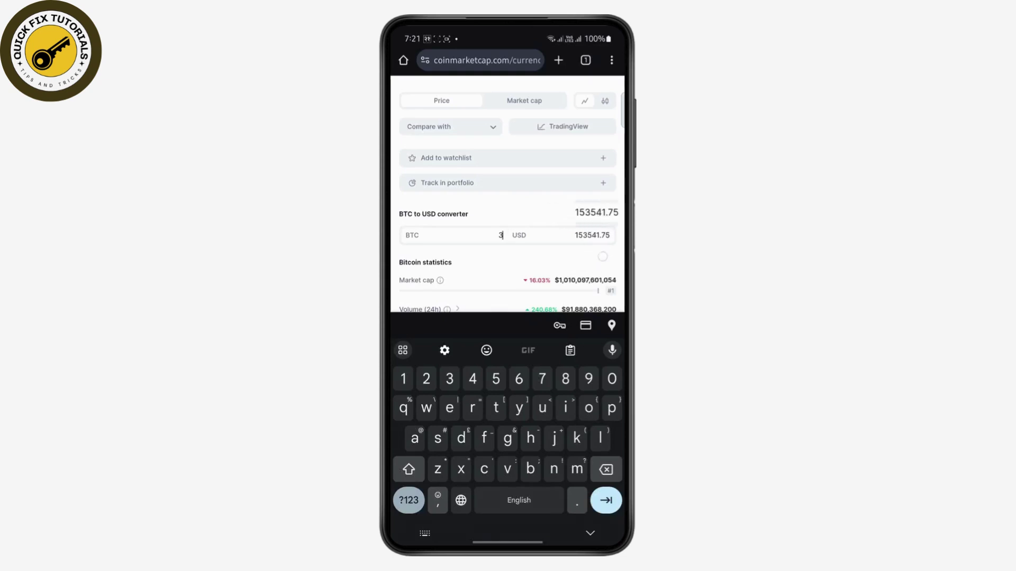
pyautogui.moveTo(581, 261); pyautogui.dragTo(608, 245)
pyautogui.click(502, 236)
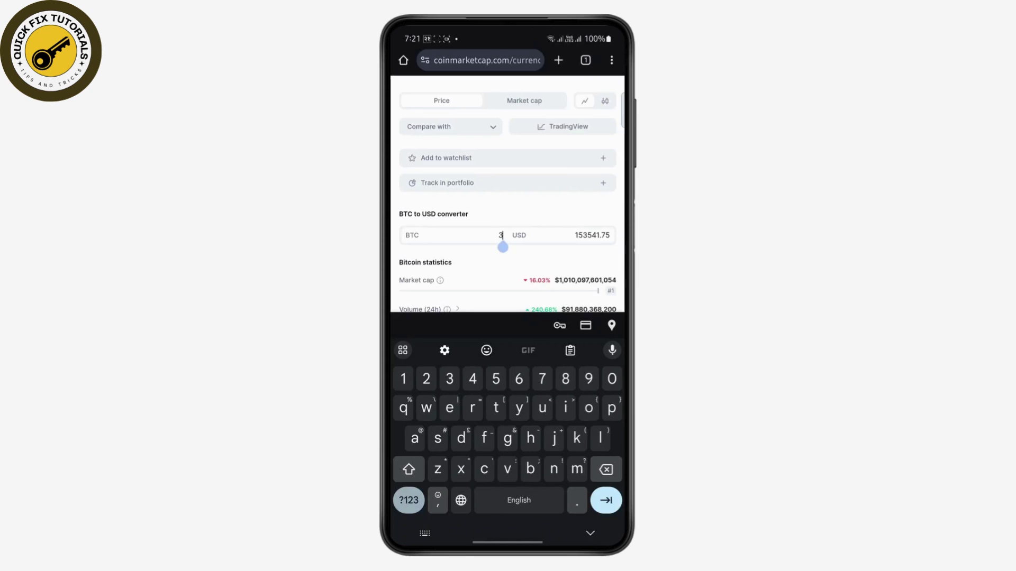